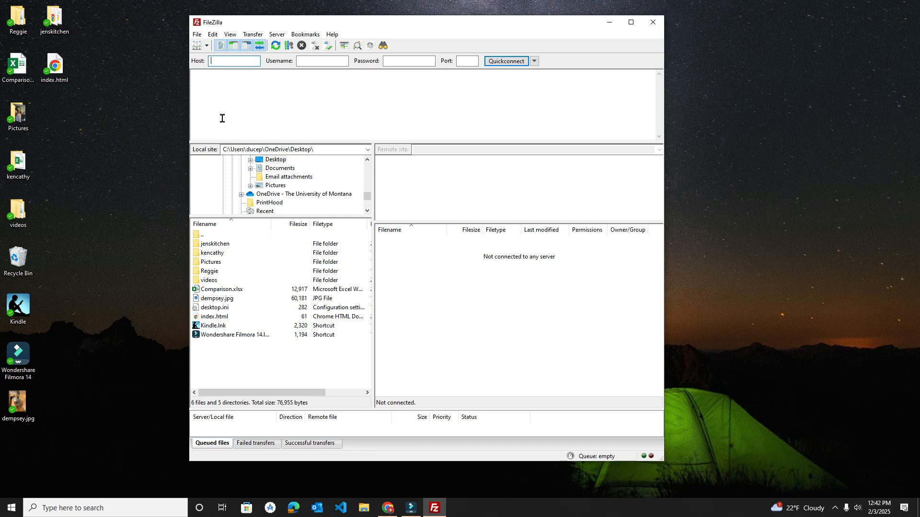
Step: Quickconnect to host students.cs.umt.edu on port 22, entering the account username and password
left_click_drag(431, 25, 444, 22)
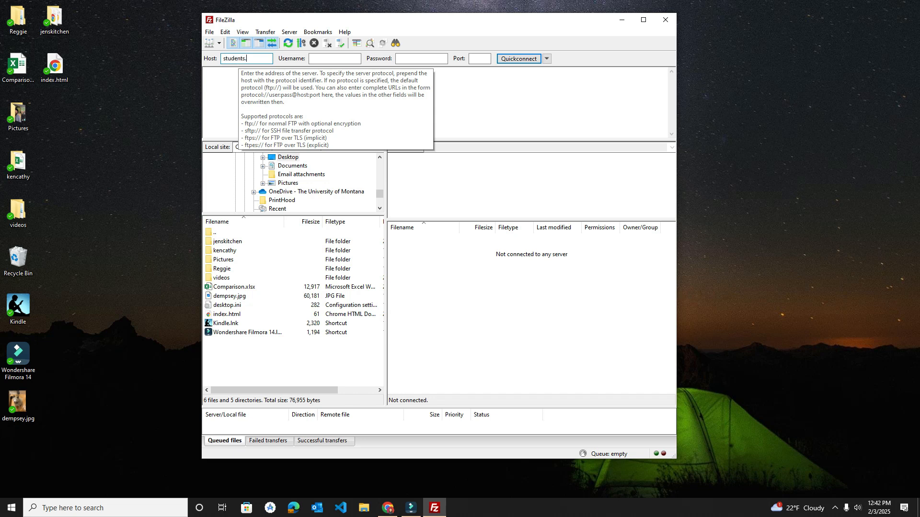
type(".umt.edu")
key("Tab")
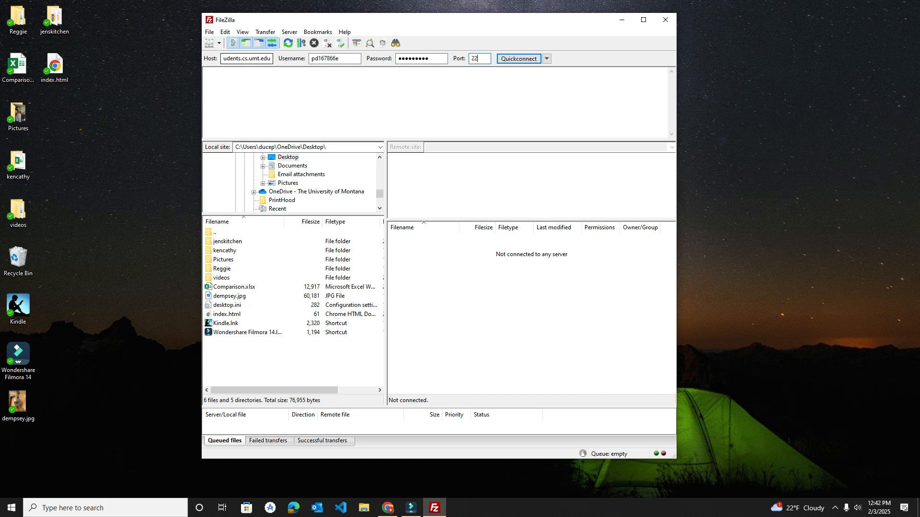
left_click(517, 59)
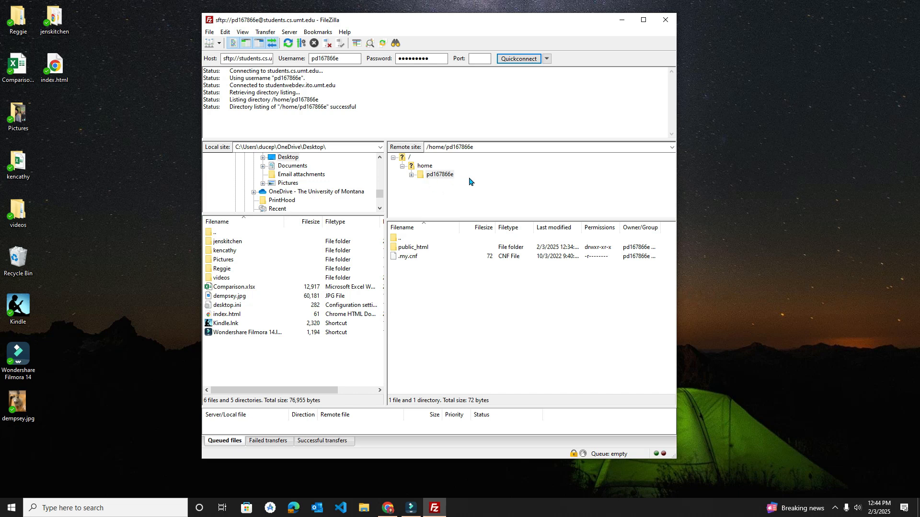
Step: Expand the user's home folder in the remote directory tree
double_click(443, 176)
left_click_drag(590, 25, 558, 20)
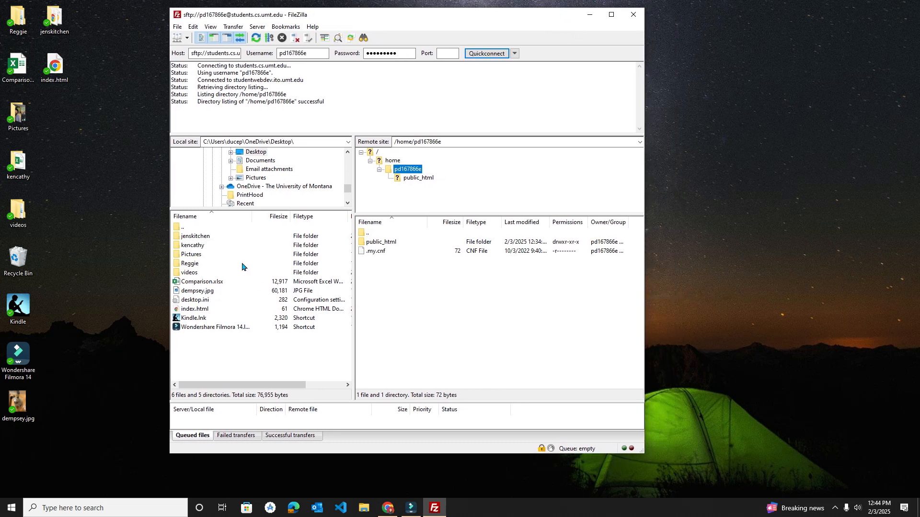
Step: Open the desktop index.html in Visual Studio Code to check its contents, then close the editor
right_click(54, 67)
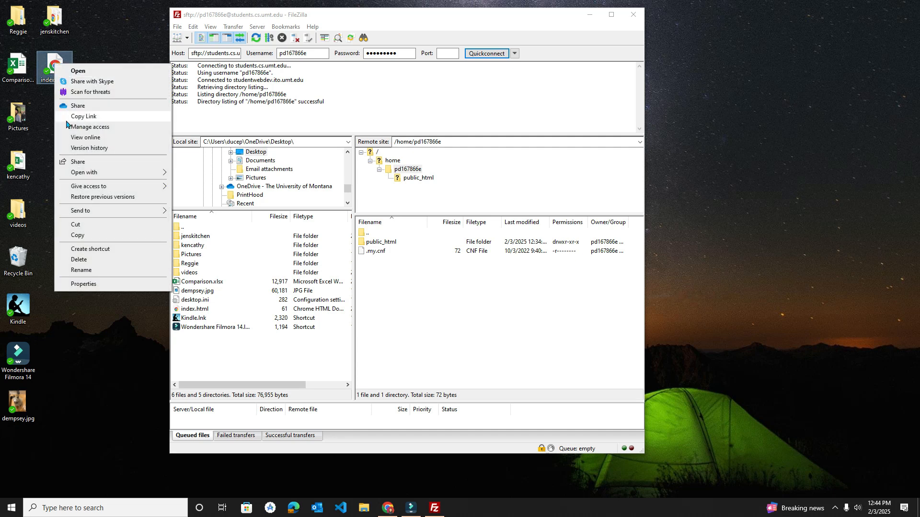
mouse_move(69, 172)
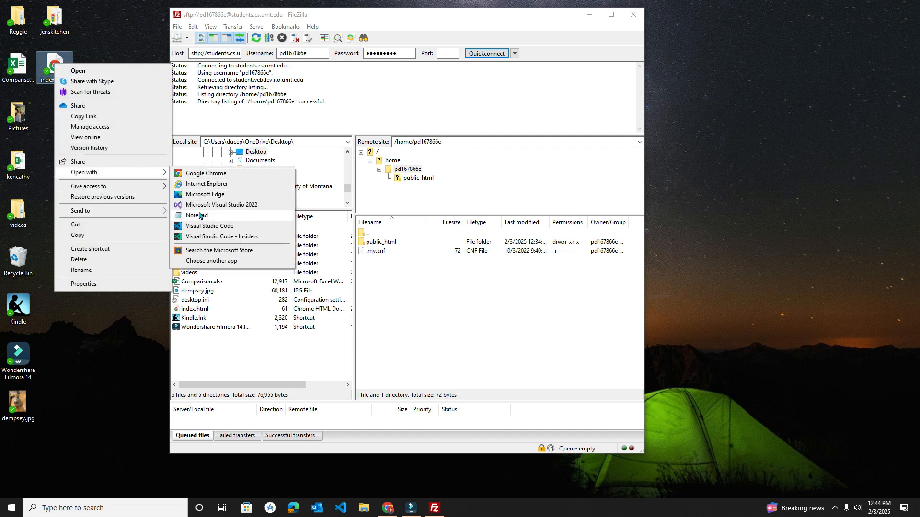
left_click(194, 228)
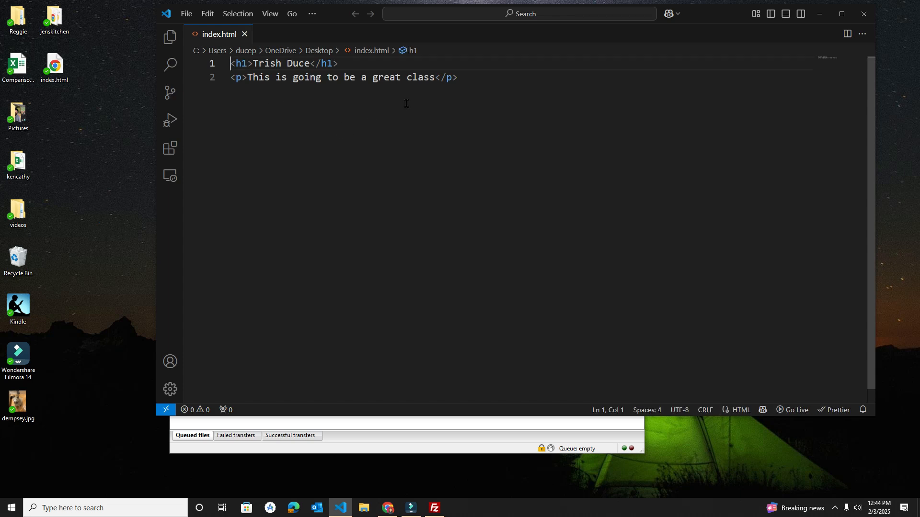
left_click(863, 13)
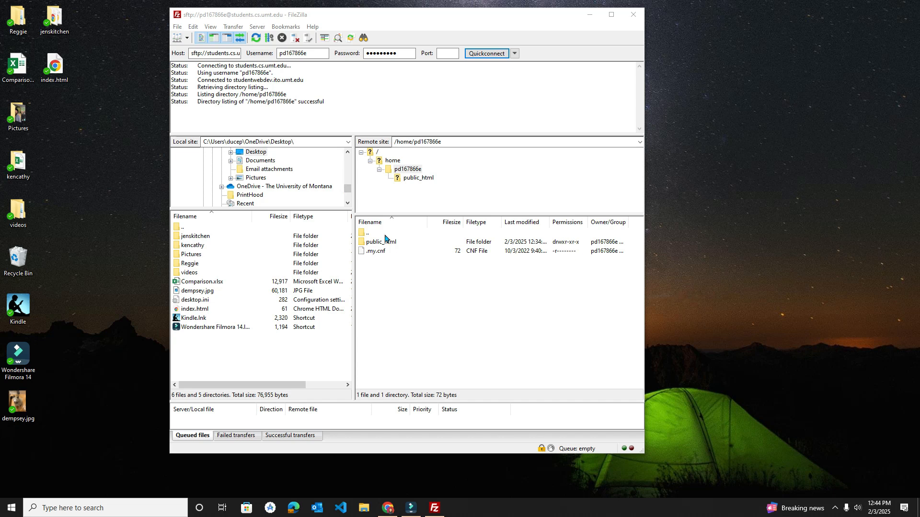
Step: Open the remote public_html folder
left_click(420, 178)
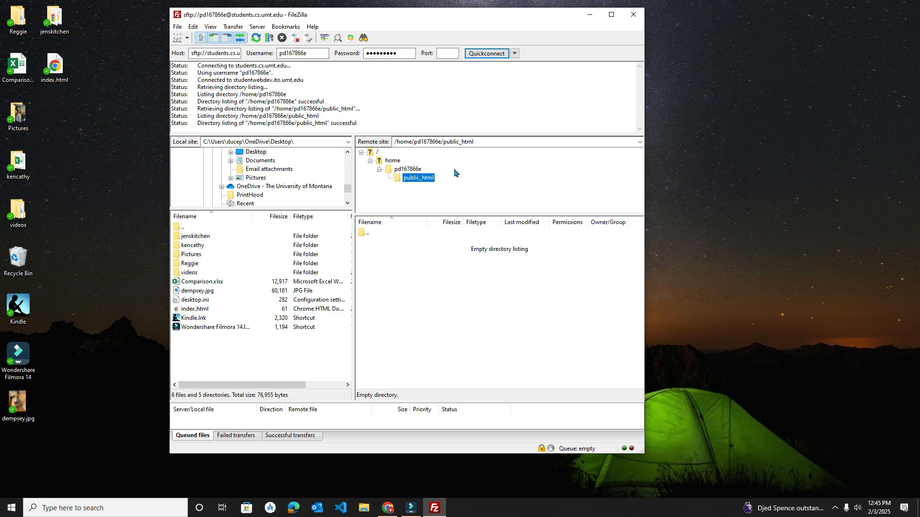
Step: Hide the local and remote directory trees, then show both again
left_click(210, 27)
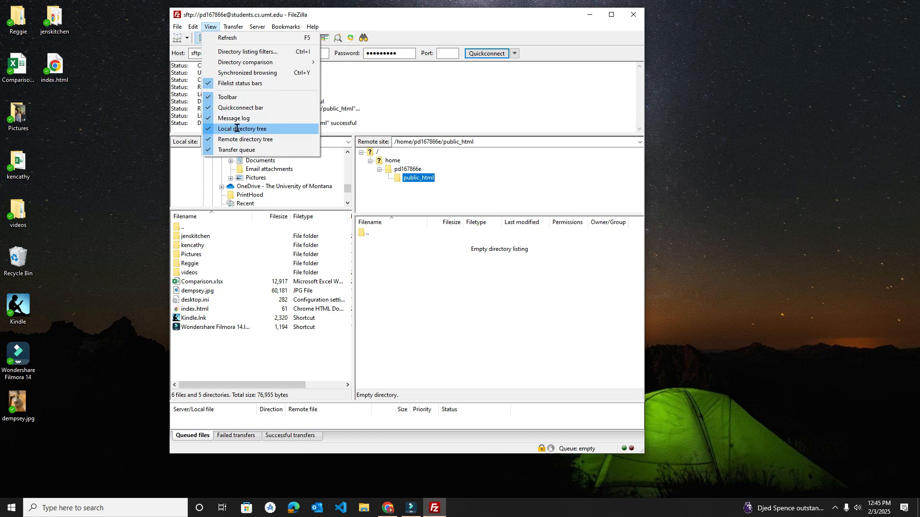
left_click(236, 129)
left_click(211, 26)
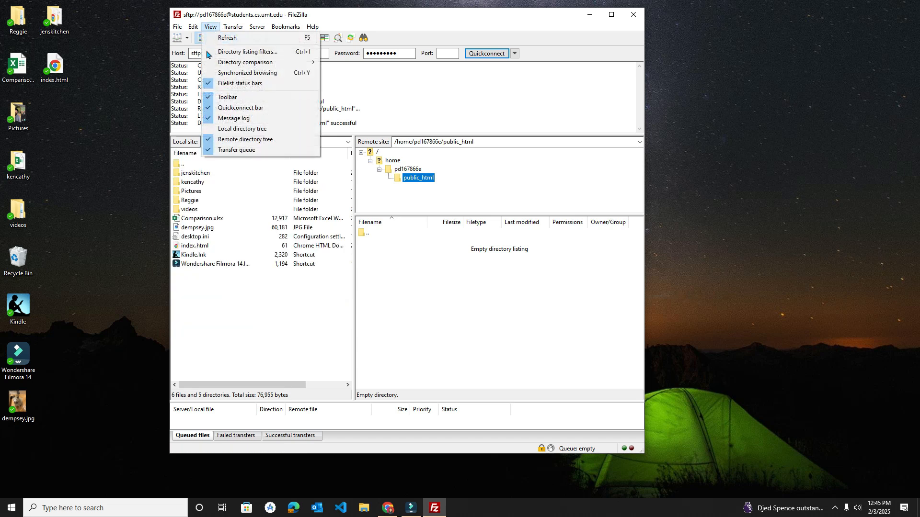
left_click(240, 139)
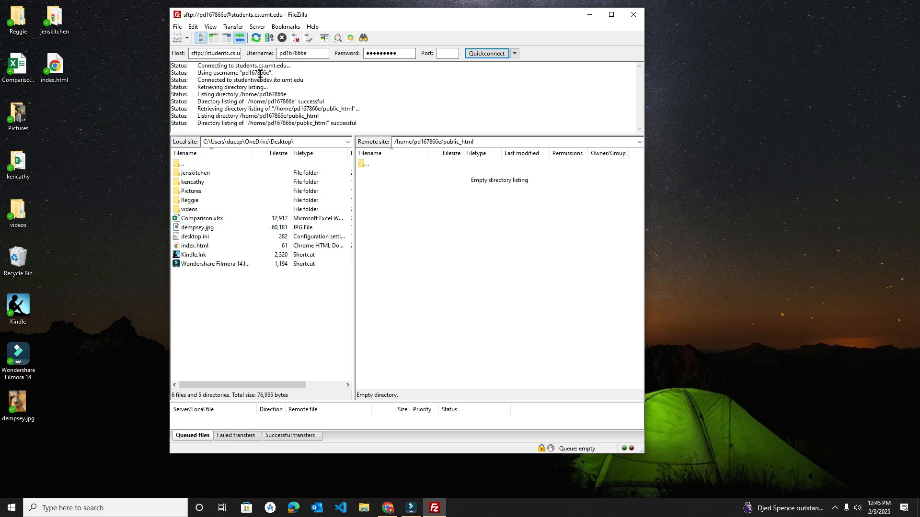
left_click(210, 27)
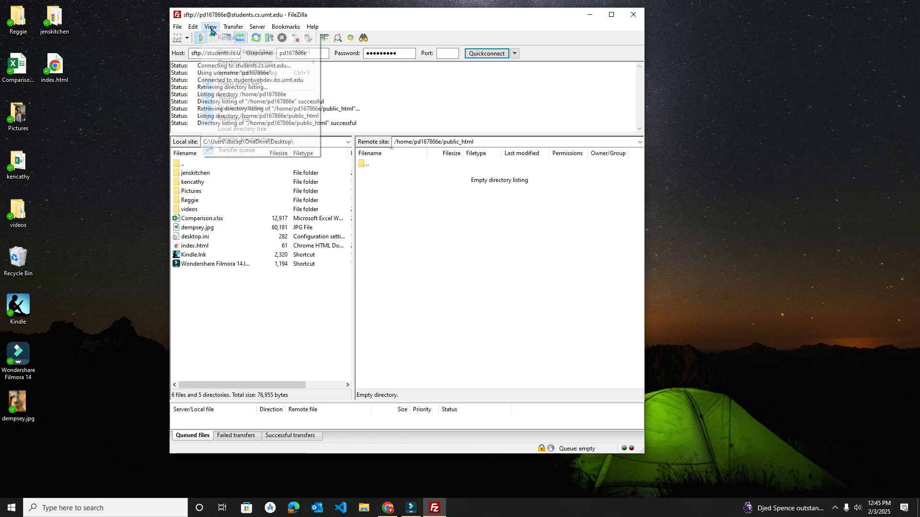
left_click(246, 128)
left_click(211, 27)
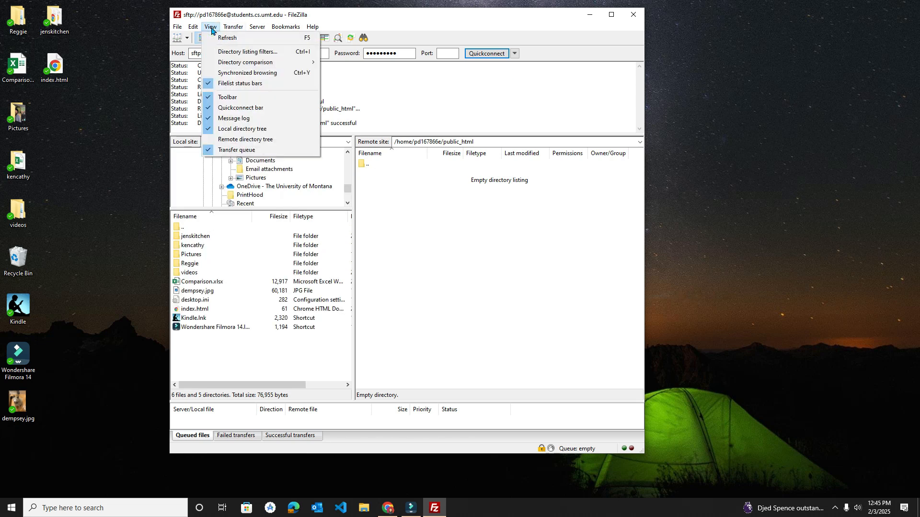
left_click(240, 139)
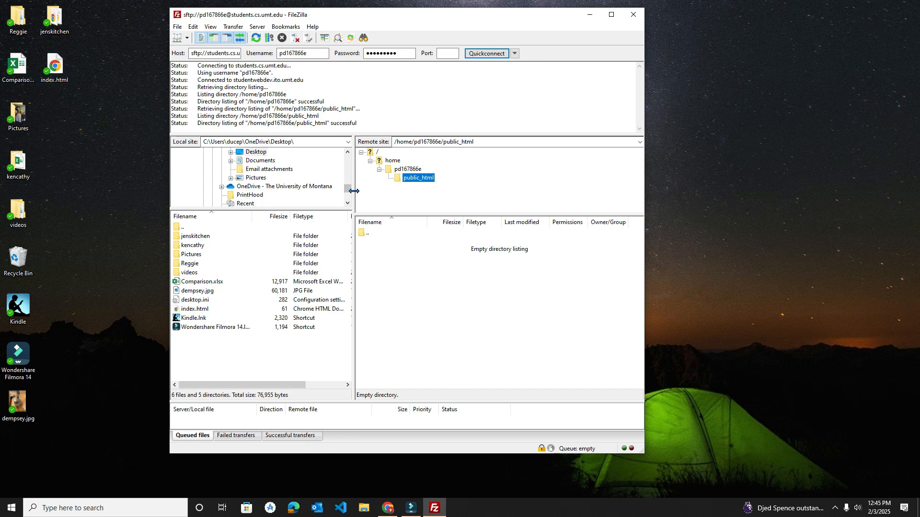
Step: Upload index.html from the local Desktop folder into the remote public_html folder
left_click_drag(348, 189, 348, 188)
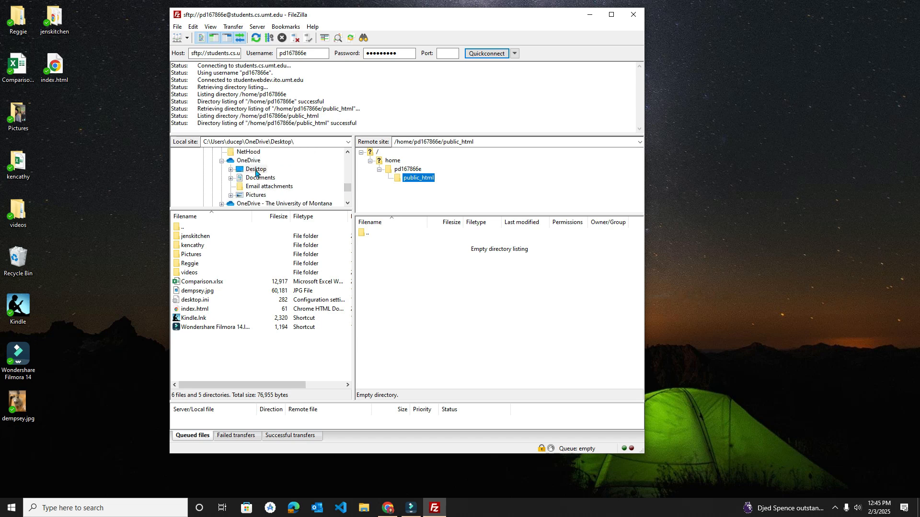
left_click(255, 169)
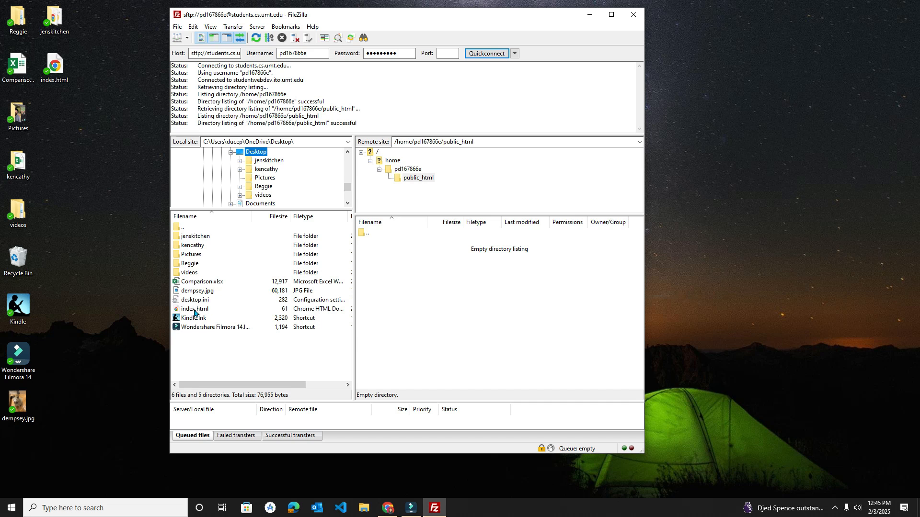
left_click_drag(195, 313, 415, 285)
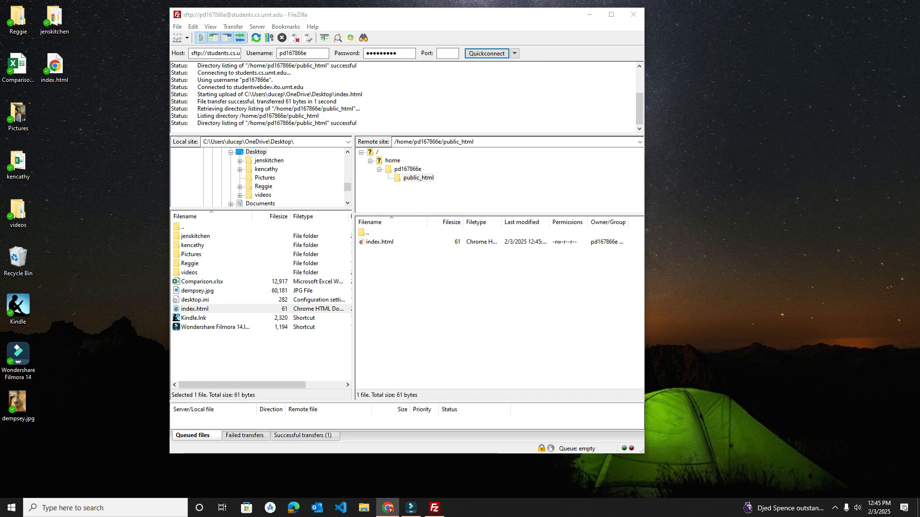
Step: Load index.html from the user's students.cs.umt.edu web address in the browser
left_click_drag(919, 242, 185, 201)
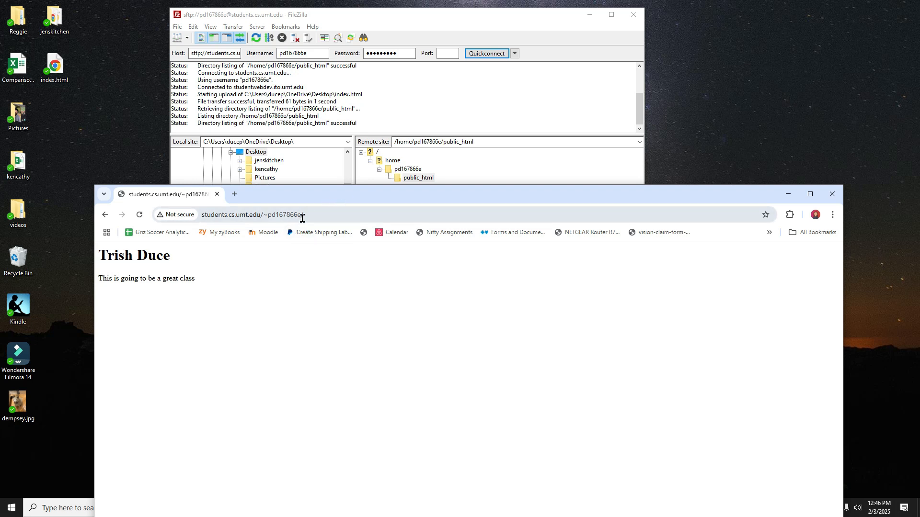
left_click_drag(332, 201, 306, 290)
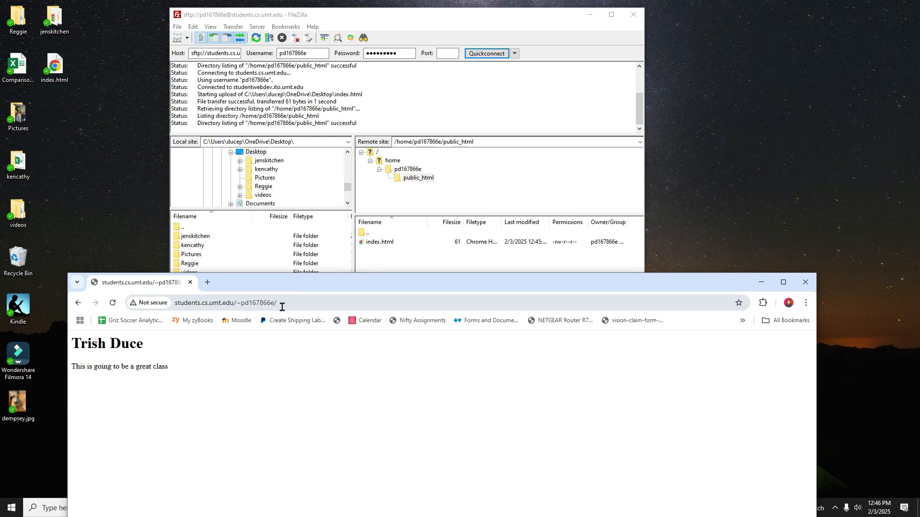
left_click_drag(350, 292, 351, 274)
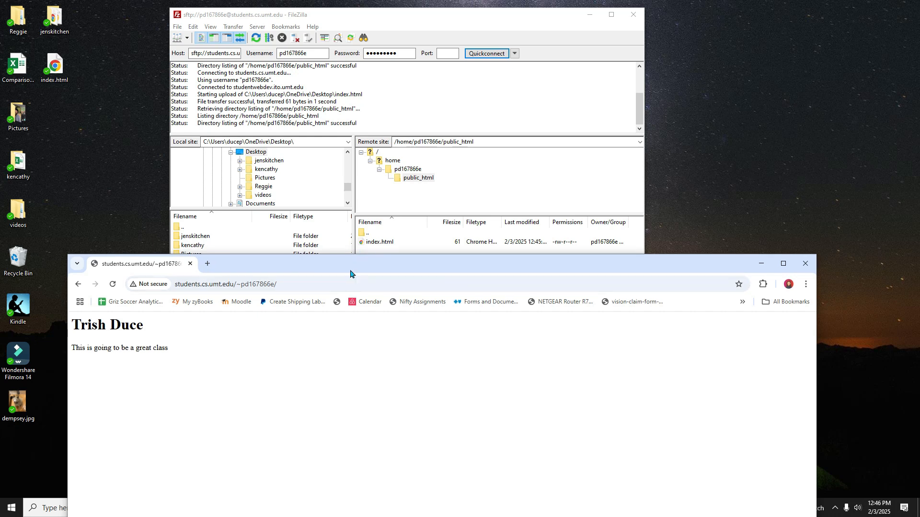
left_click(284, 287)
left_click(299, 289)
left_click(299, 289)
type("i")
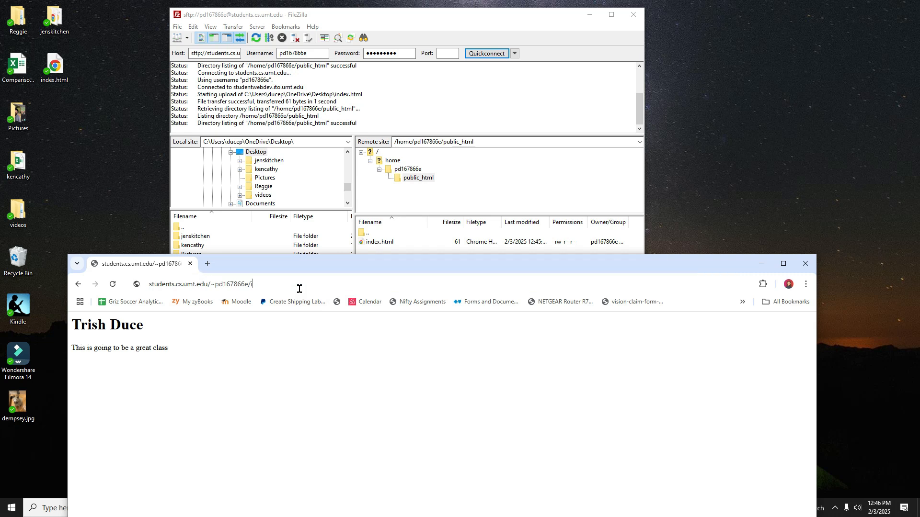
type("ndex.html")
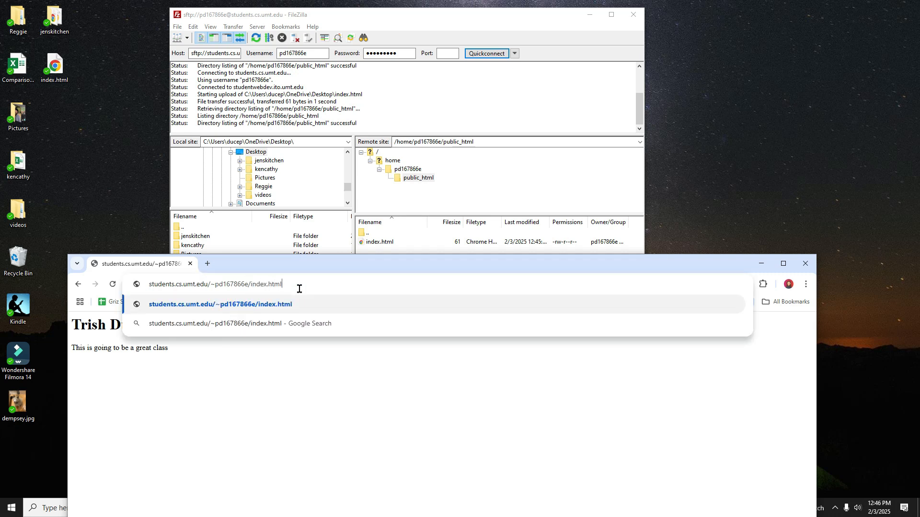
key("Return")
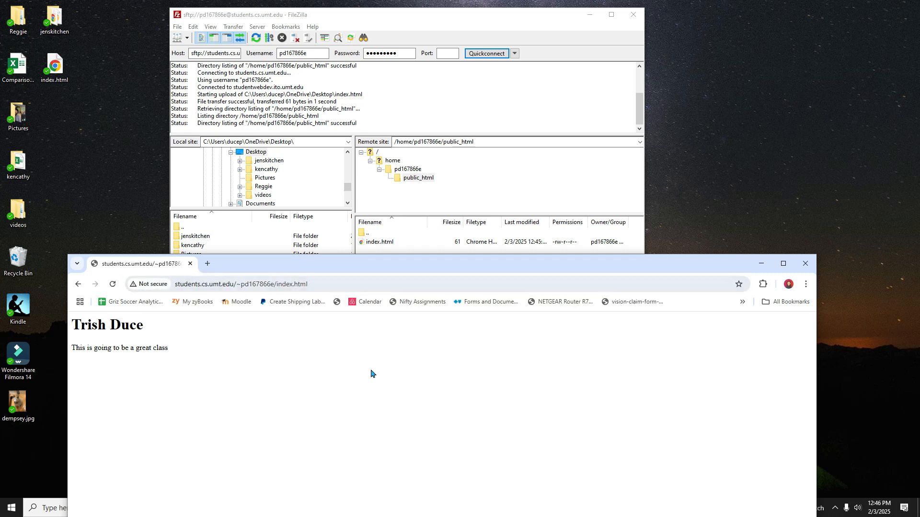
Step: Load the site's base address without index.html in the browser
left_click_drag(353, 262, 313, 191)
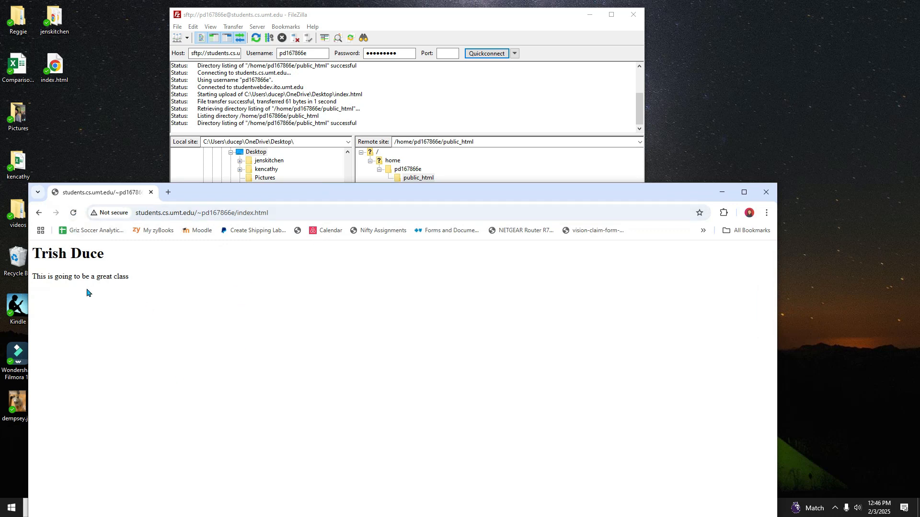
left_click(292, 212)
left_click(245, 215)
left_click_drag(238, 213, 296, 213)
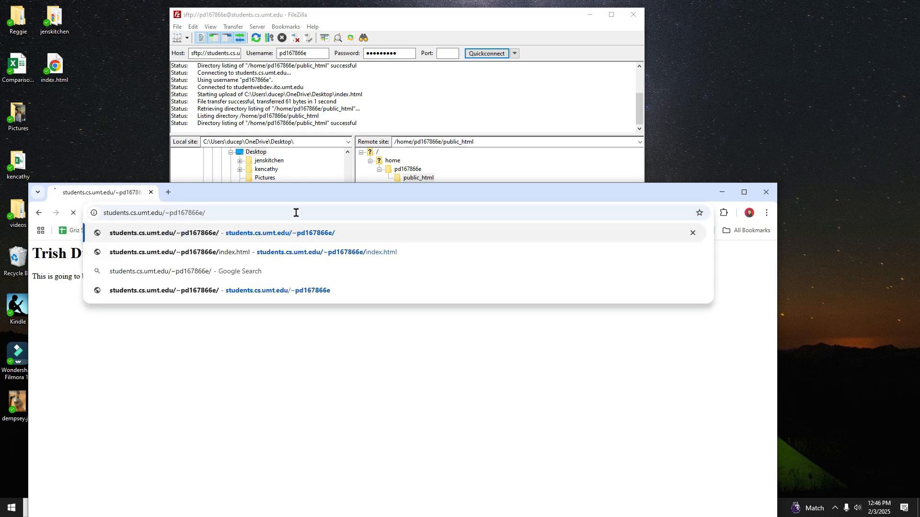
key("Return")
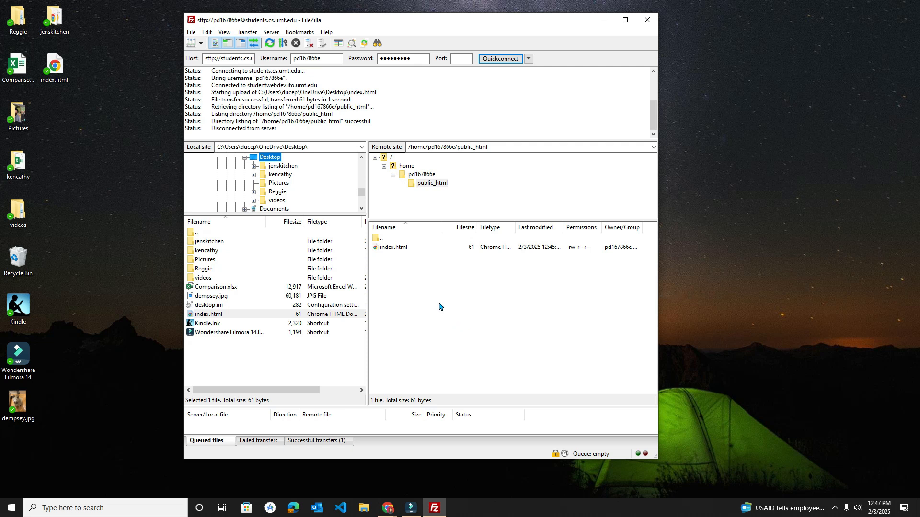
Step: Upload the jenskitchen folder from the Desktop into public_html and open it on the remote site
left_click(203, 245)
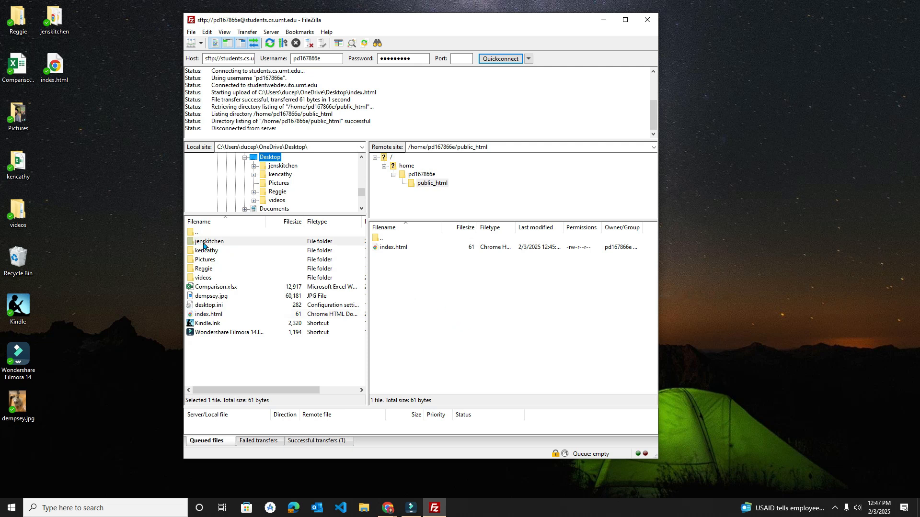
left_click(401, 240)
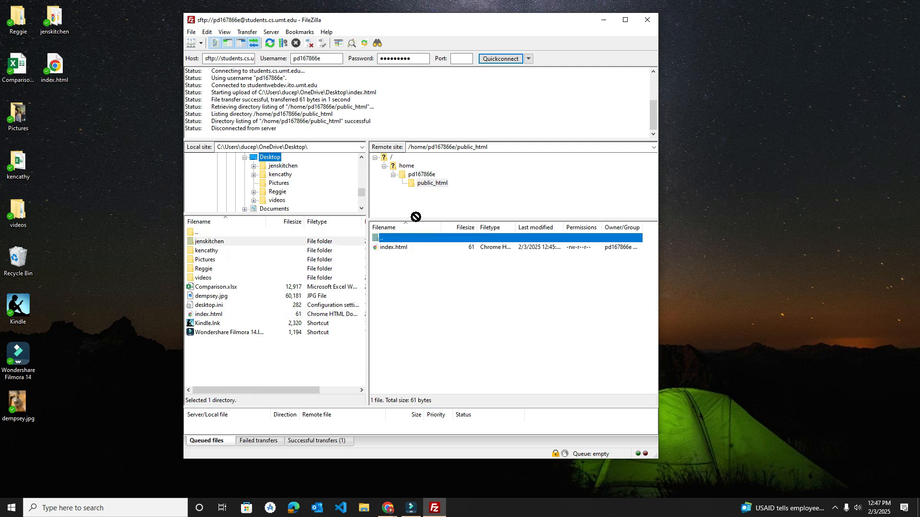
left_click(444, 187)
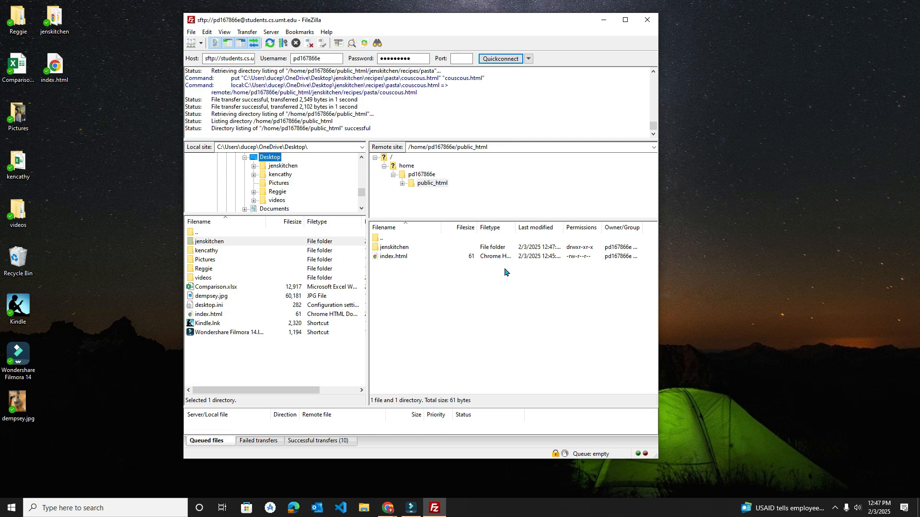
left_click(395, 250)
double_click(395, 248)
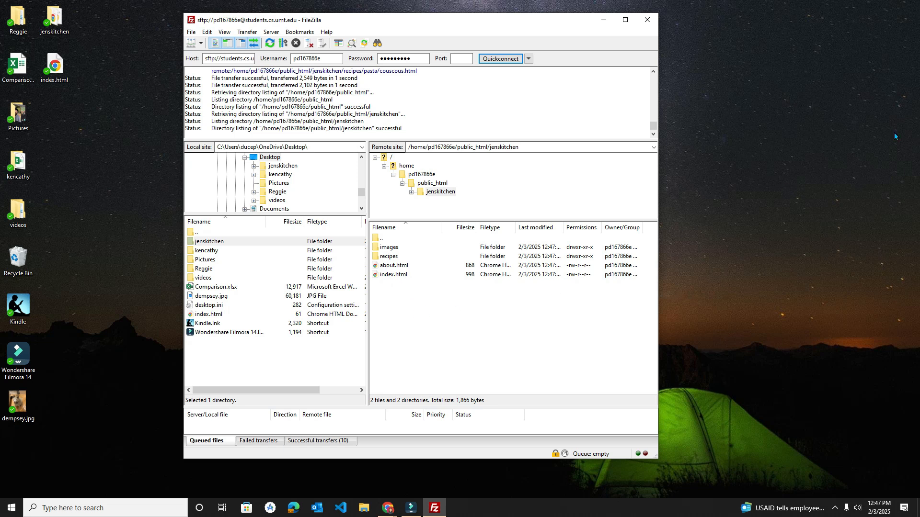
Step: Load the jenskitchen folder on the user's students.cs.umt.edu web address in the browser
left_click(388, 508)
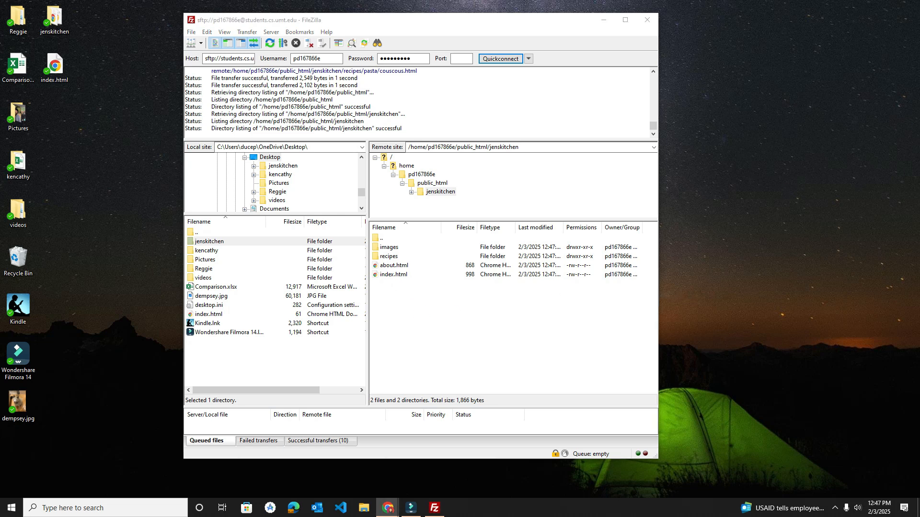
left_click_drag(384, 277, 235, 323)
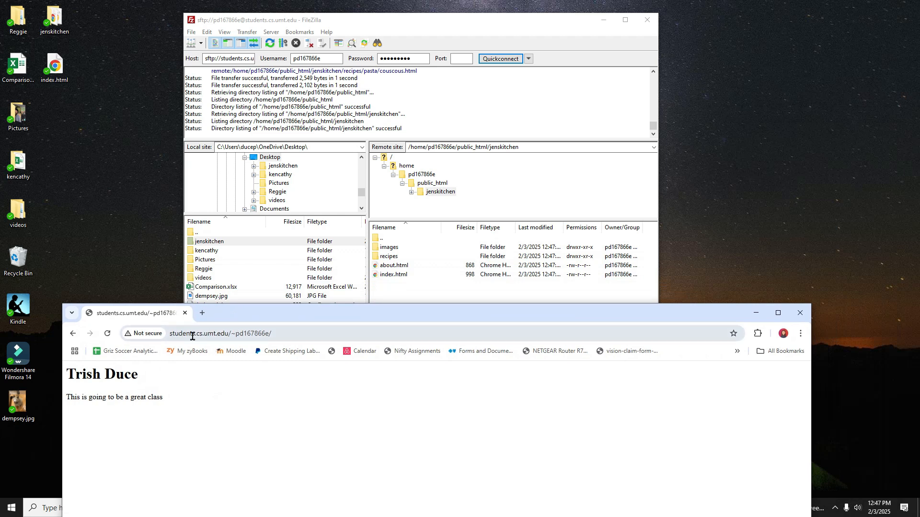
left_click(280, 337)
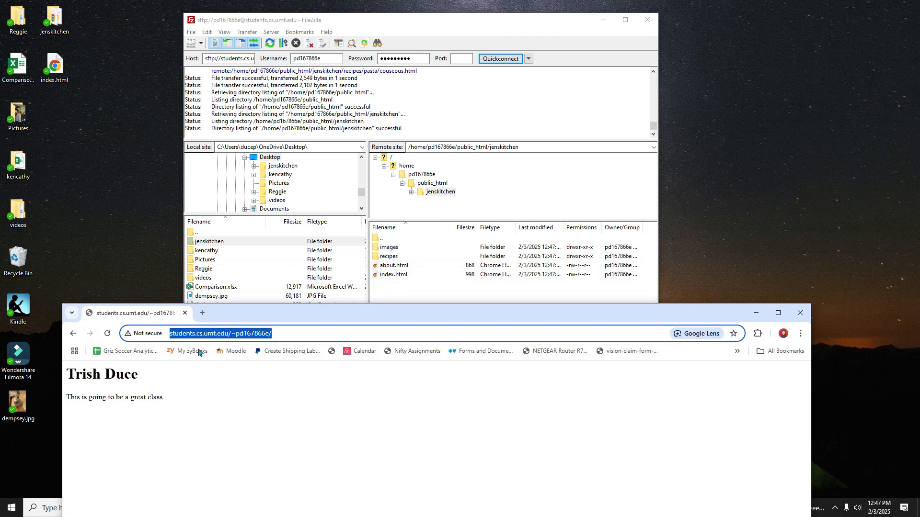
left_click(273, 333)
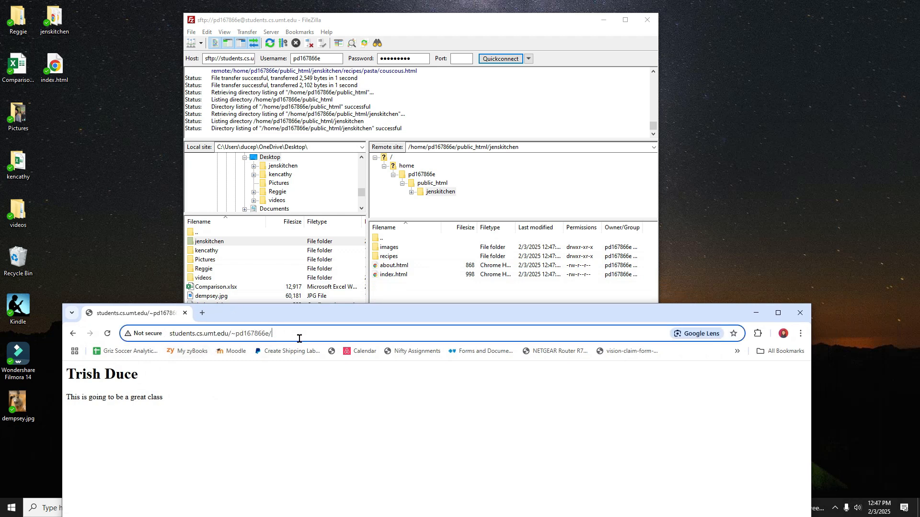
type("jenskith")
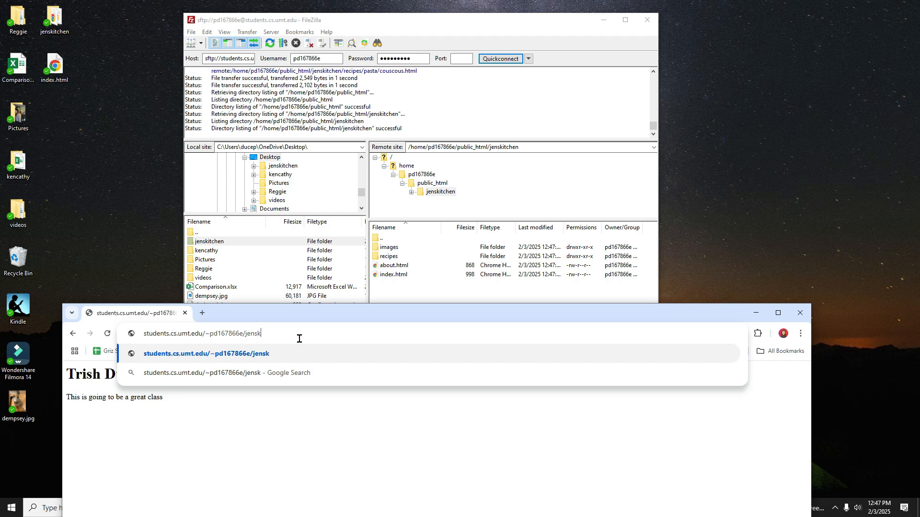
key("BackSpace")
key("BackSpace")
type("tchen")
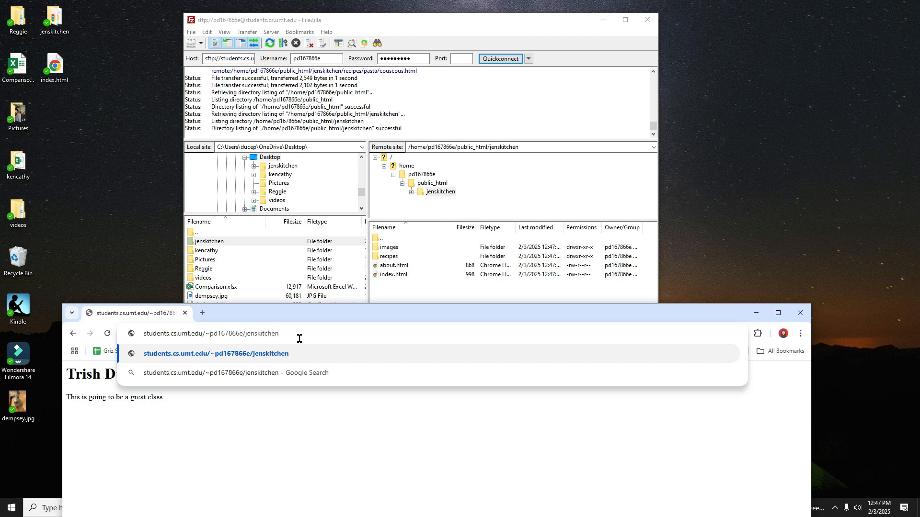
type("/")
key("Return")
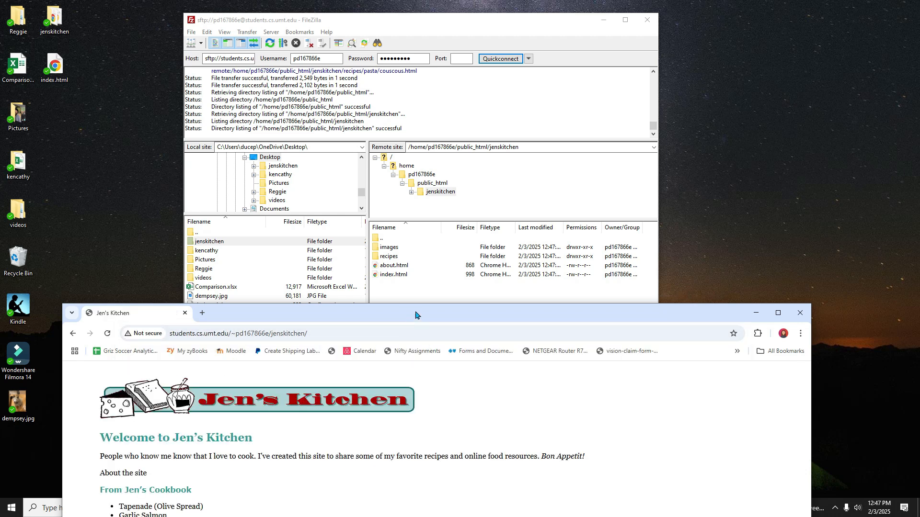
Step: Load about.html inside the jenskitchen folder of the web address in the browser
left_click_drag(416, 314, 415, 127)
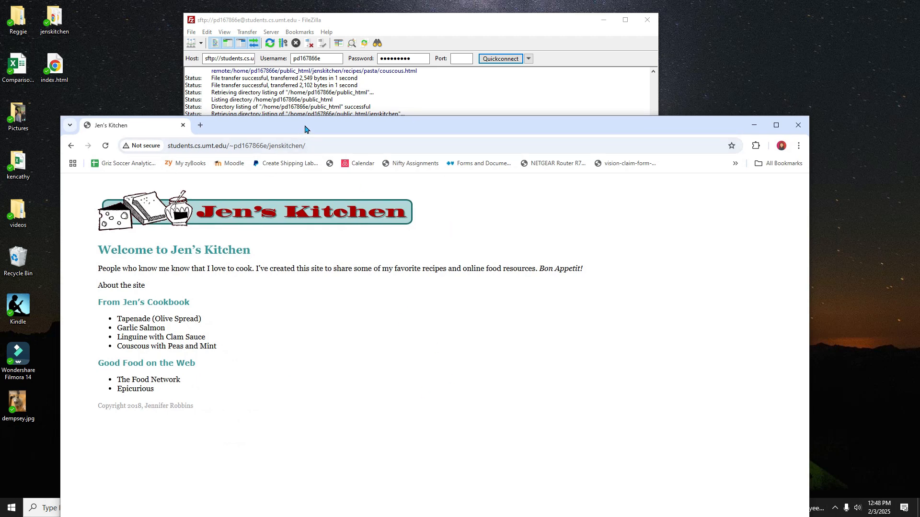
left_click(168, 149)
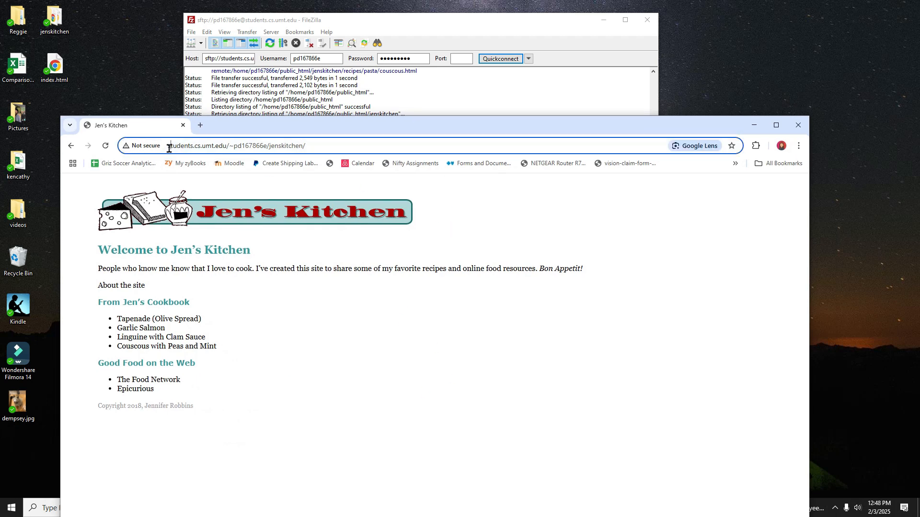
left_click_drag(169, 149, 324, 173)
left_click(181, 149)
left_click_drag(381, 171, 401, 292)
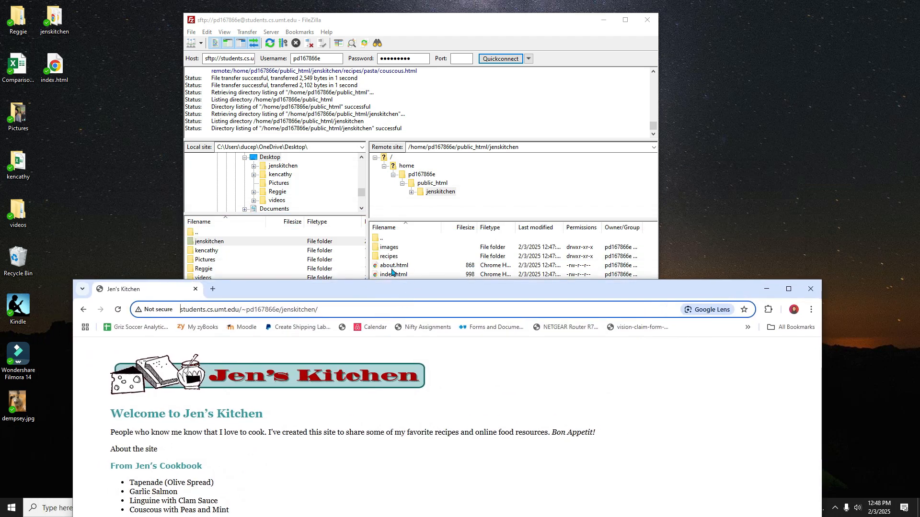
left_click(334, 311)
type("about.th")
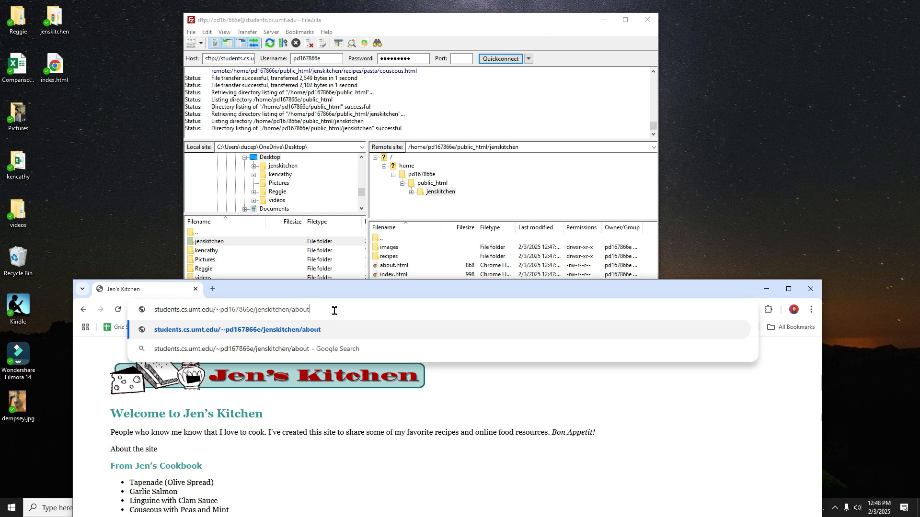
key("BackSpace")
key("BackSpace")
type("html")
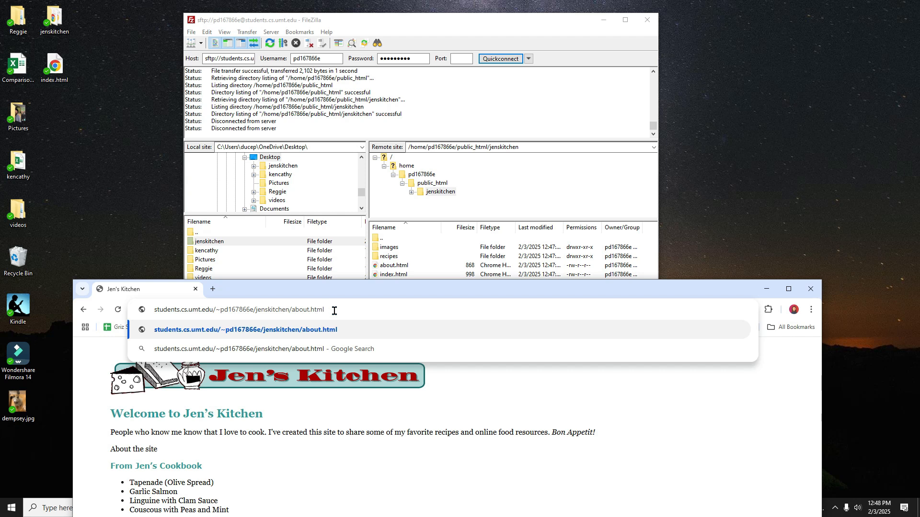
key("Return")
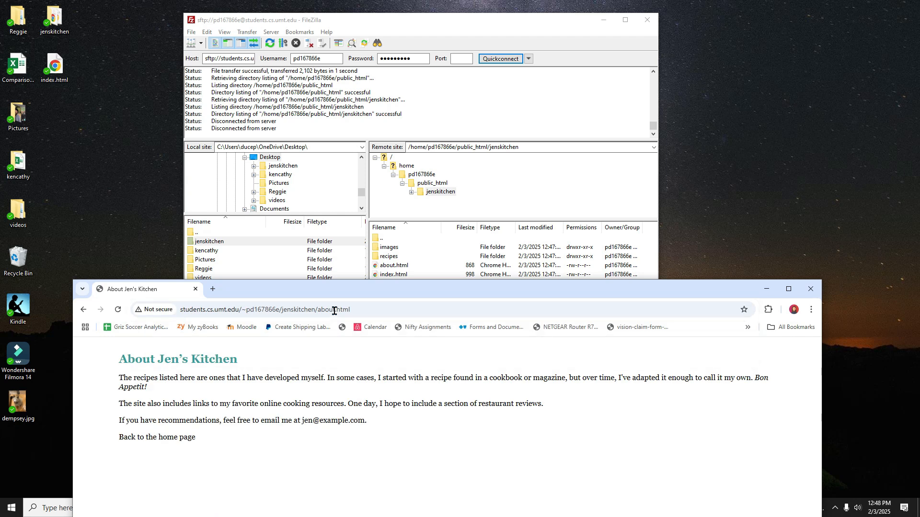
left_click_drag(354, 296, 343, 319)
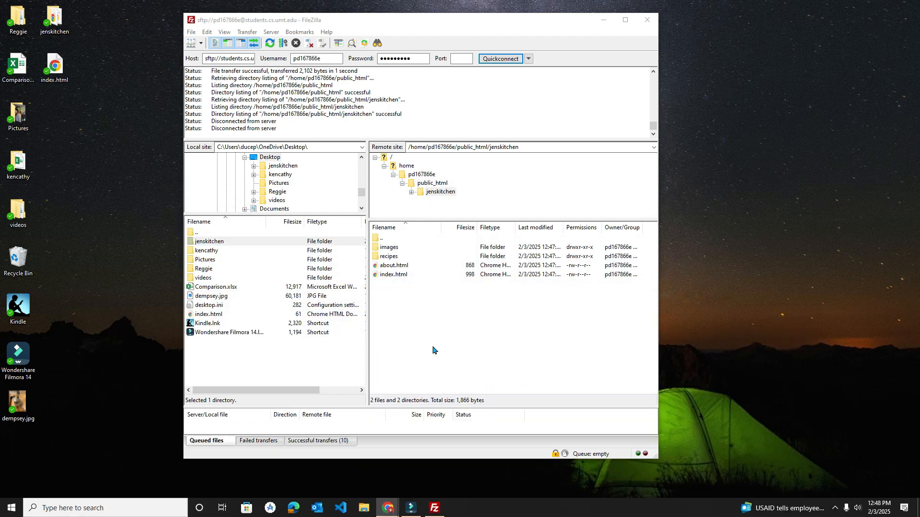